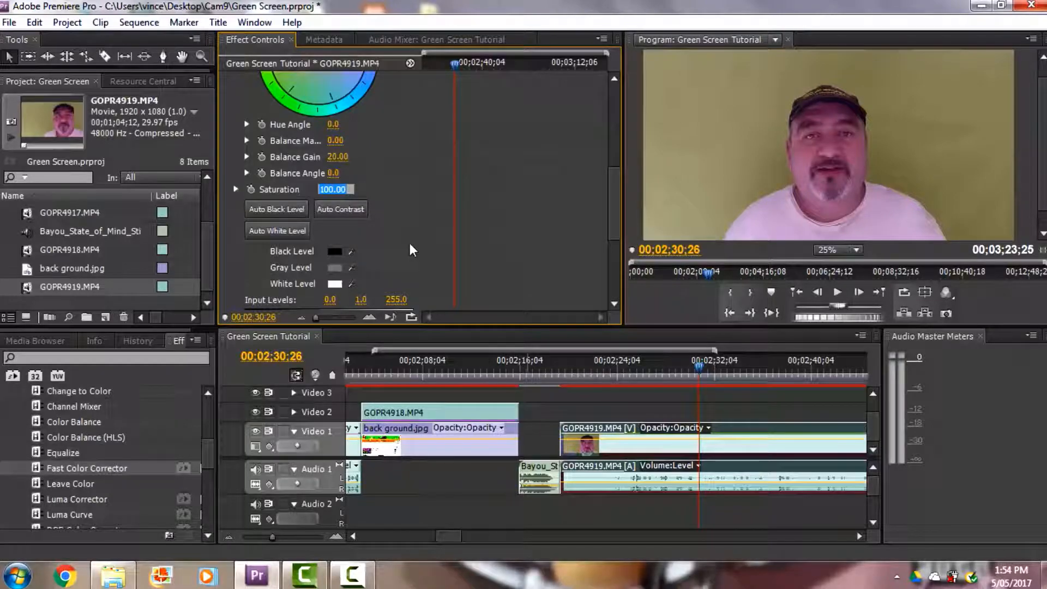
Step: Set the Fast Color Corrector's saturation to 130 and its input black level to 10
text(130.)
key(Return)
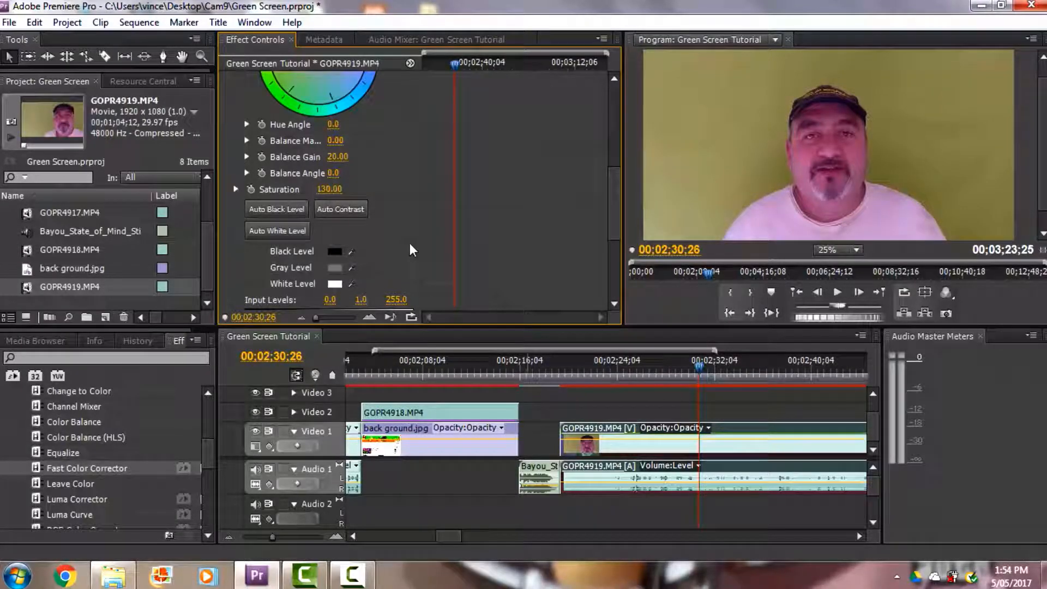
drag(616, 183, 616, 218)
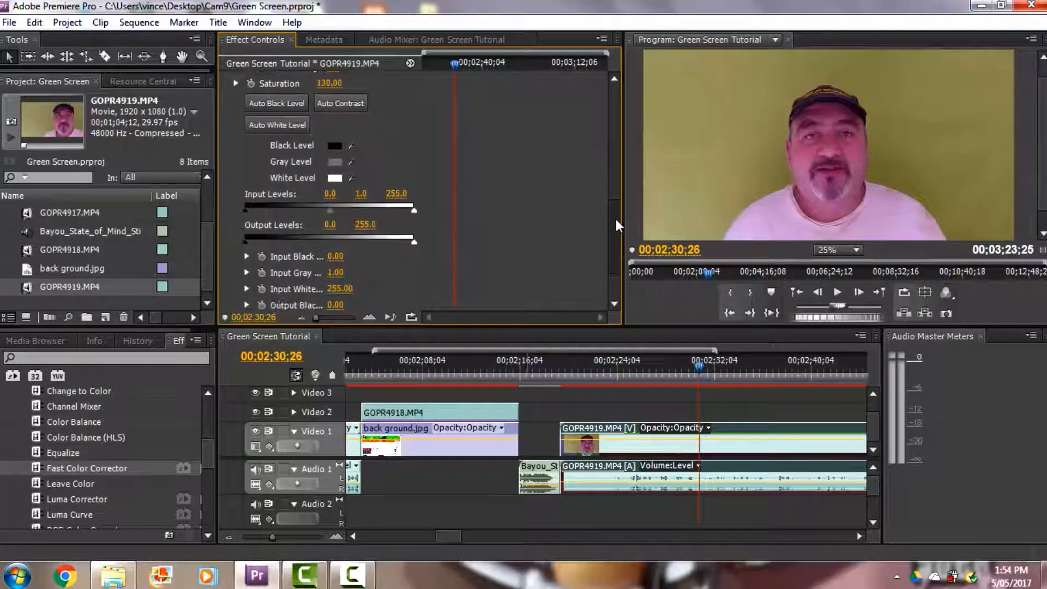
click(333, 187)
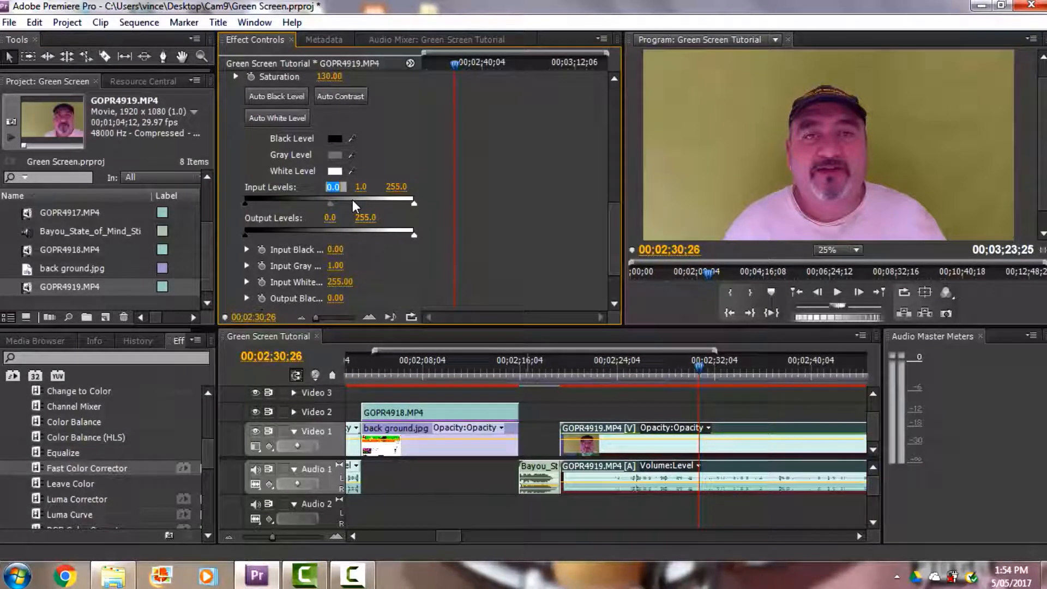
text(0)
key(Return)
drag(333, 204, 338, 204)
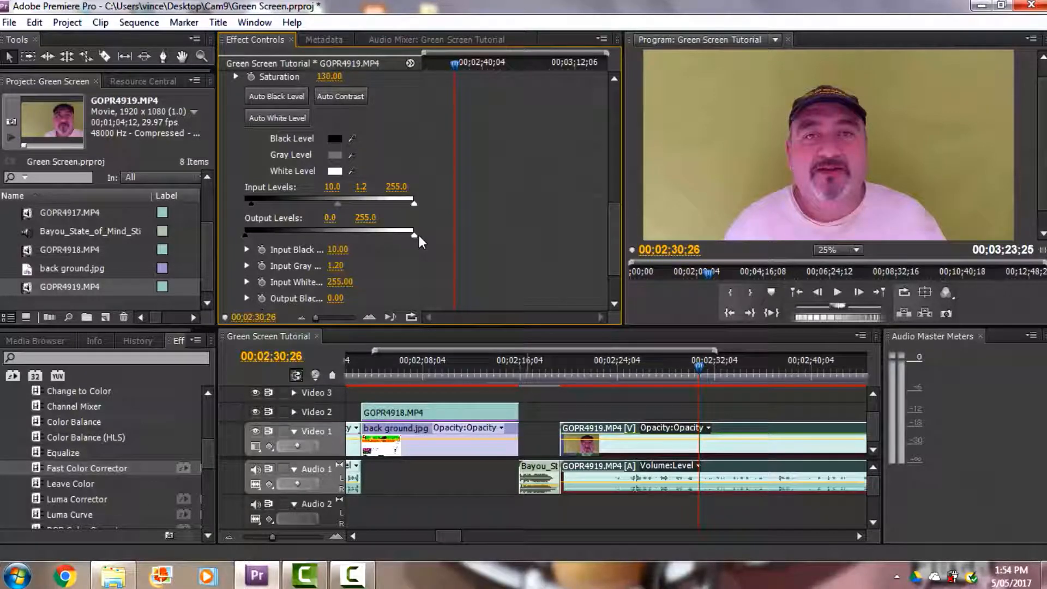
key(Return)
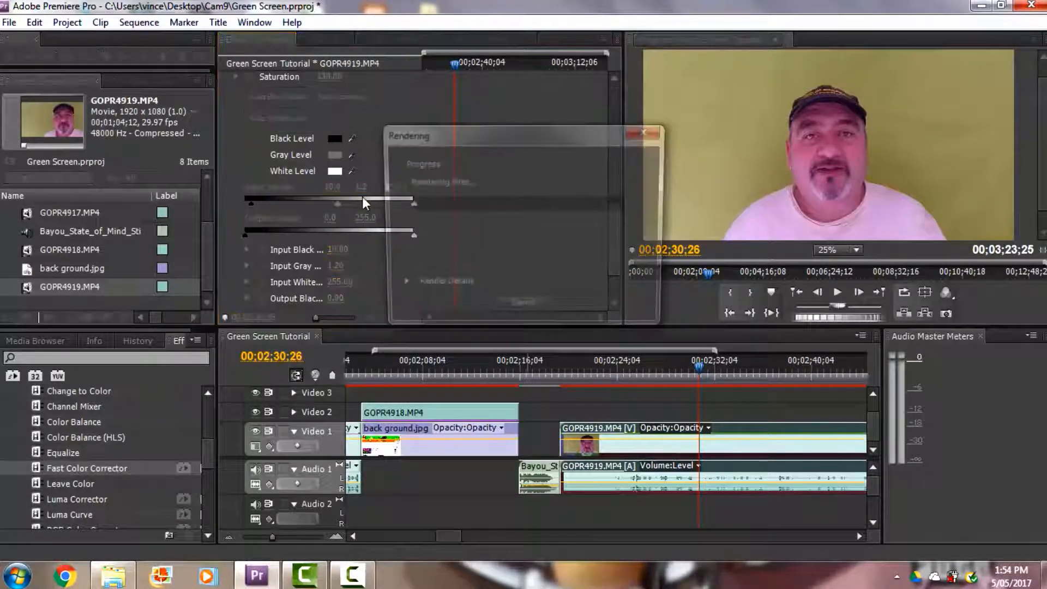
click(646, 132)
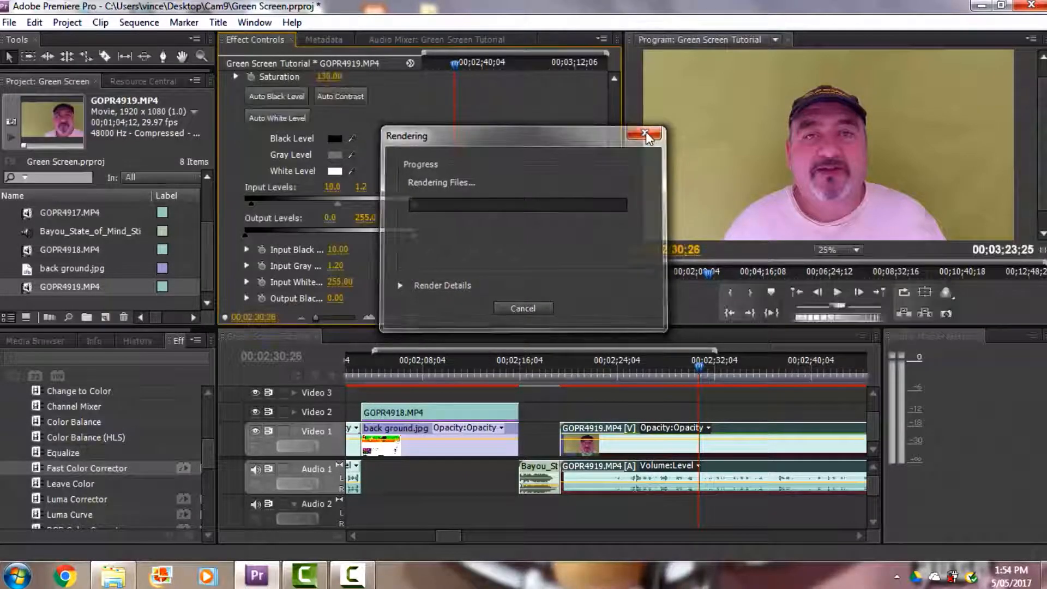
Step: Set the Fast Color Corrector's input gray level to 0.7 and its input white level to 220
click(362, 186)
text(0.7)
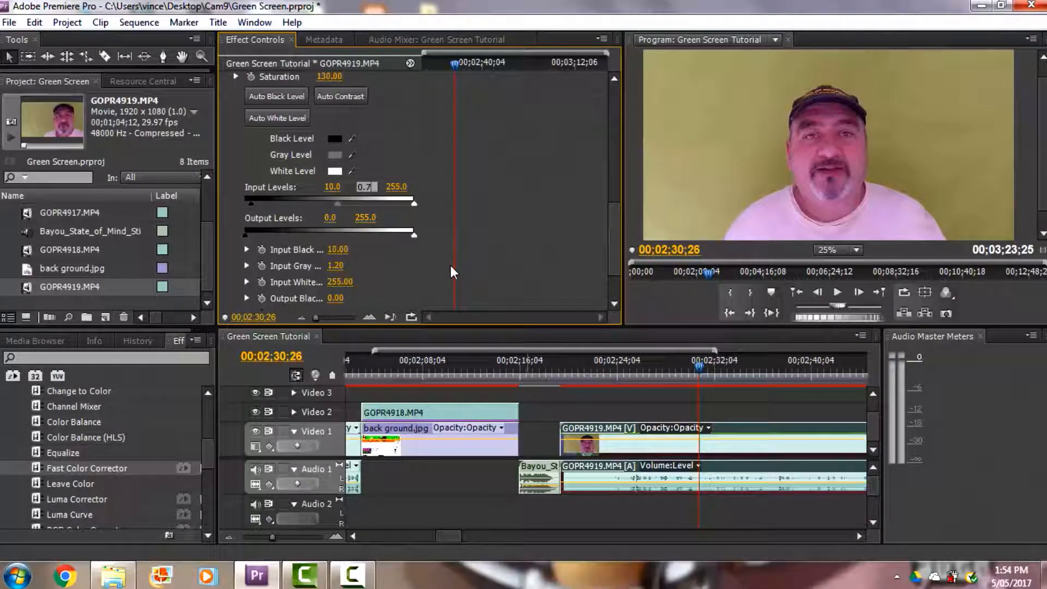
key(Return)
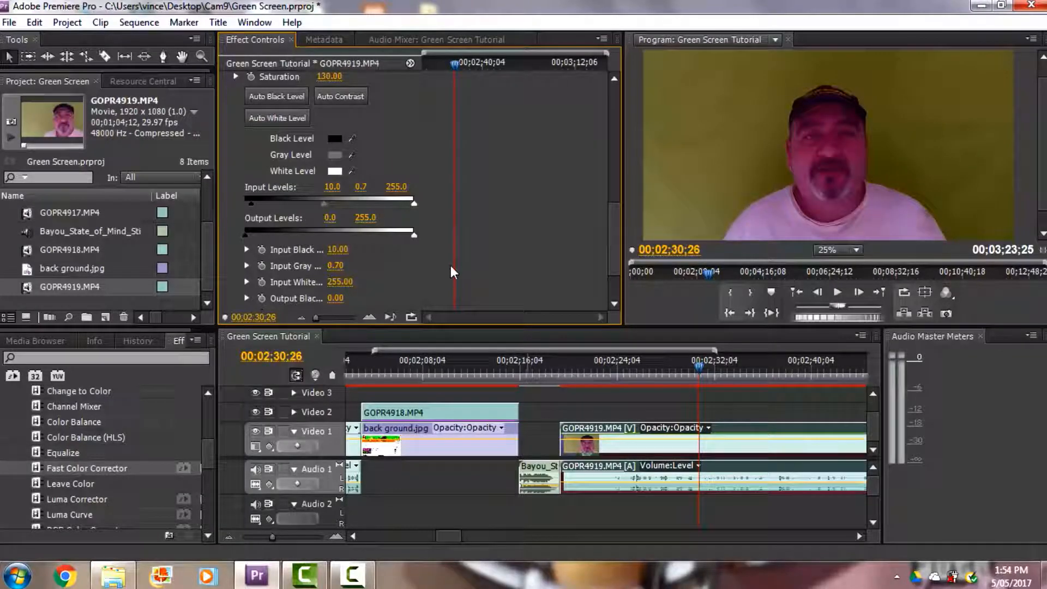
click(396, 186)
text(220.)
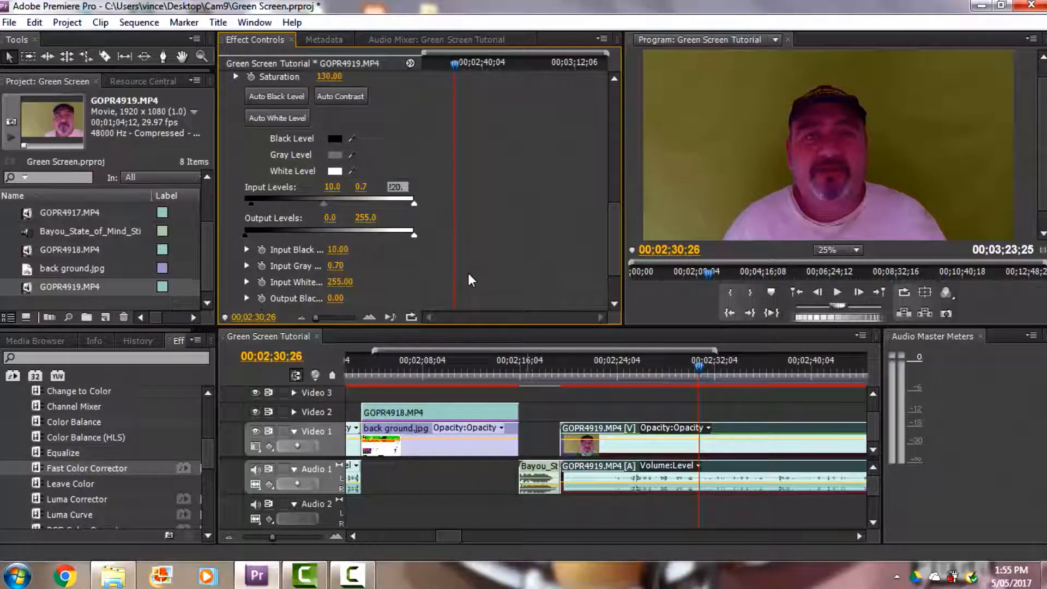
key(Return)
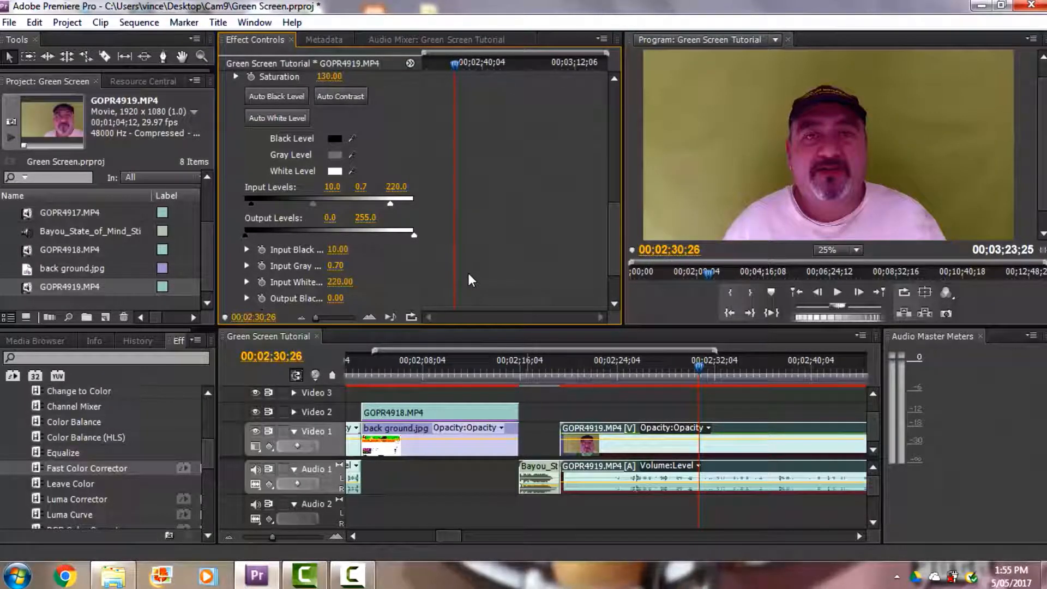
Step: Apply the Chroma Key effect from the Keying video effects to the GOPR4919.MP4 clip on Video 1
drag(208, 458, 207, 427)
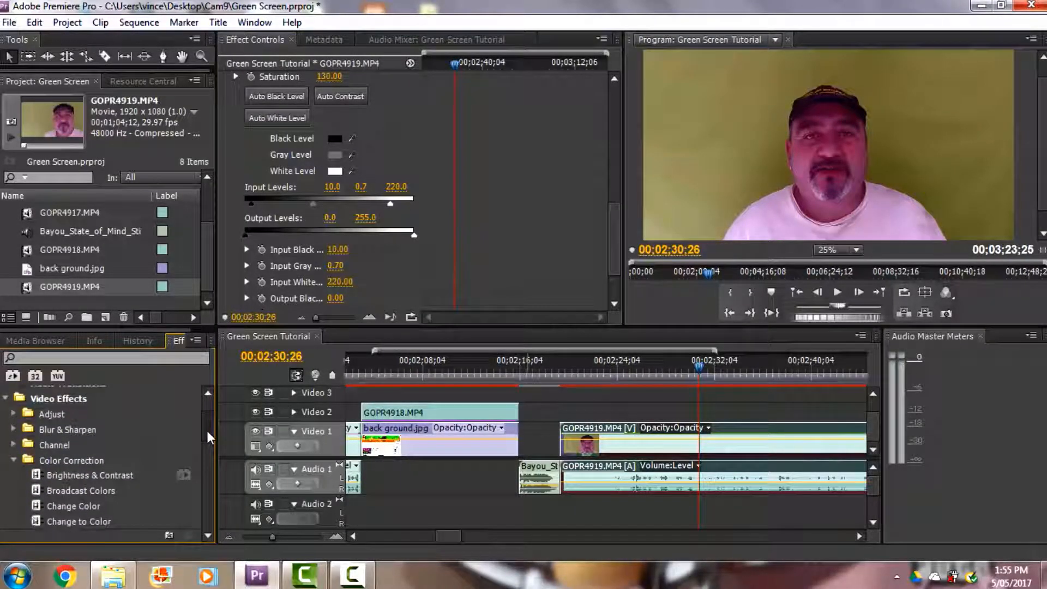
click(5, 399)
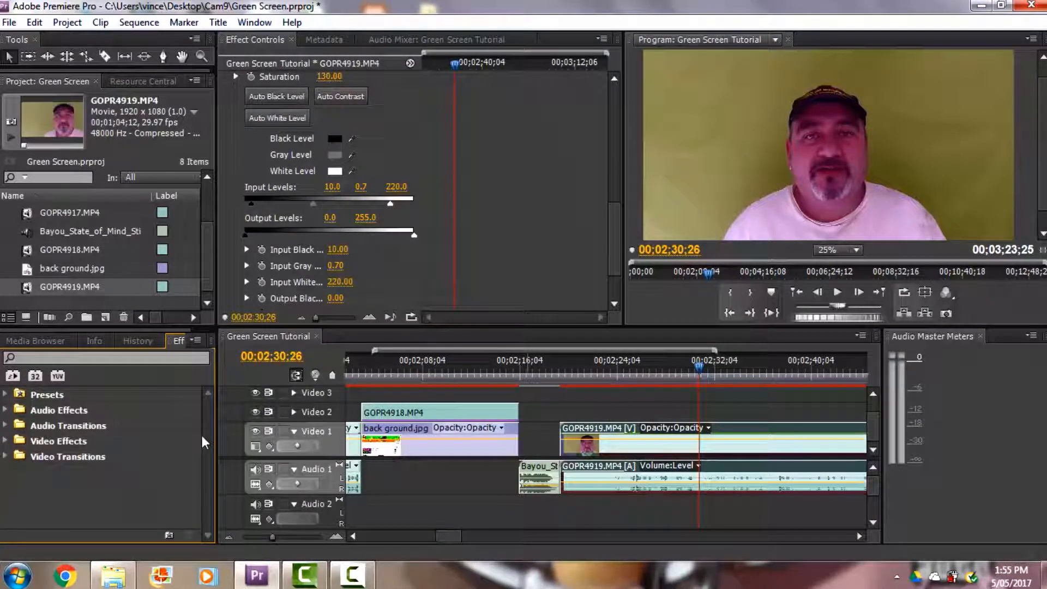
click(6, 441)
drag(210, 410, 210, 424)
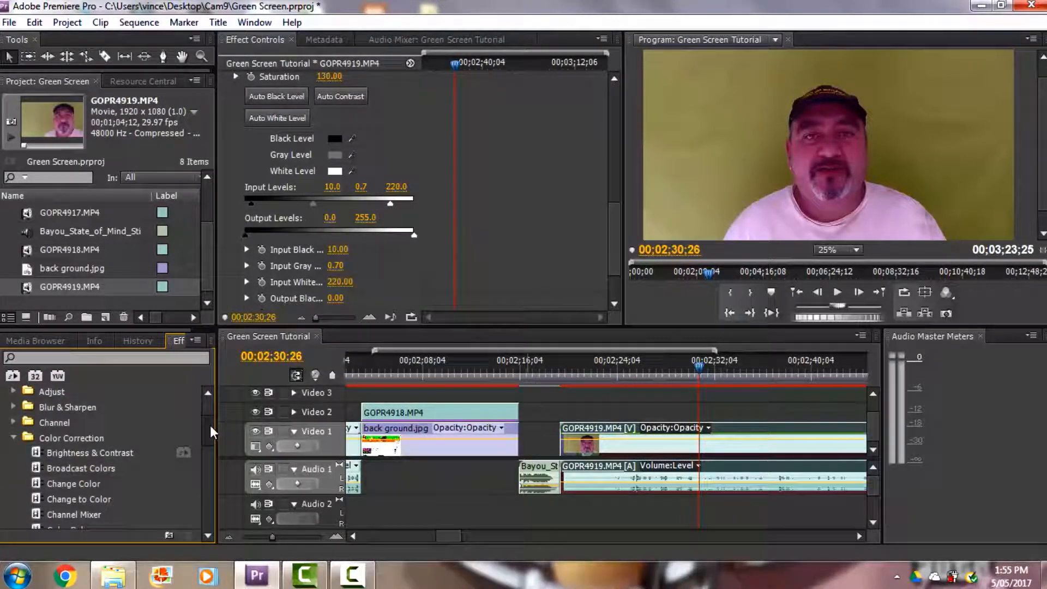
click(13, 437)
drag(213, 426, 212, 453)
click(14, 462)
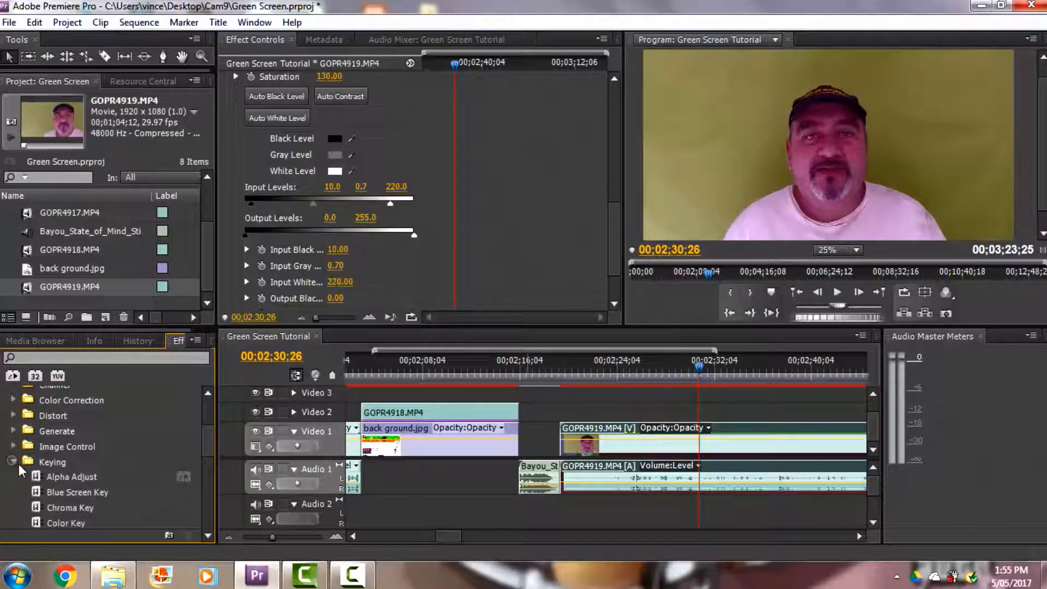
drag(207, 448, 208, 459)
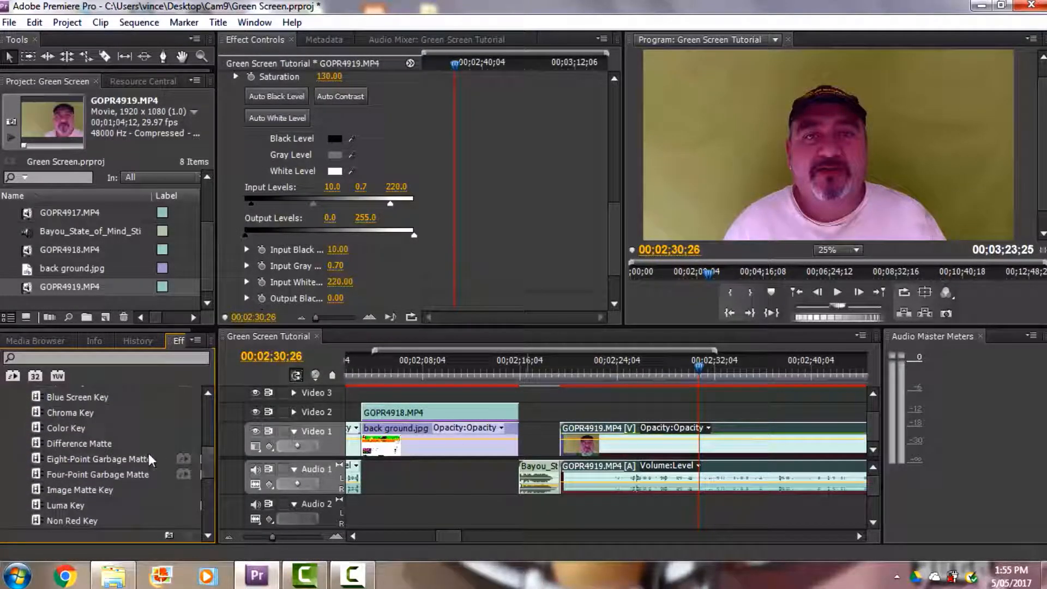
drag(36, 411, 672, 444)
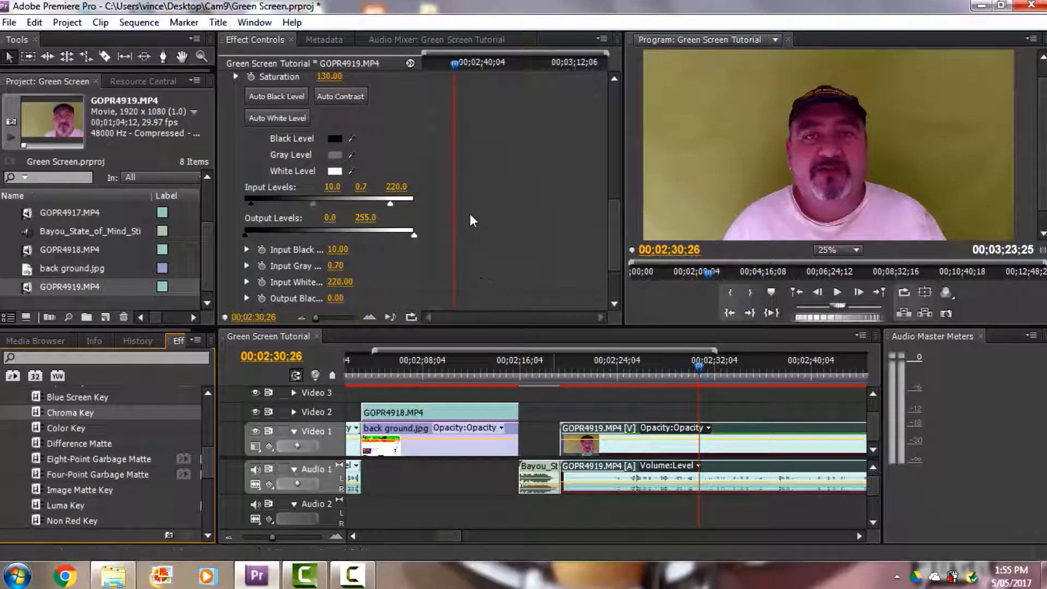
Step: Collapse the Fast Color Corrector settings and sample the green backdrop beside the man as the Chroma Key color
drag(608, 225, 607, 116)
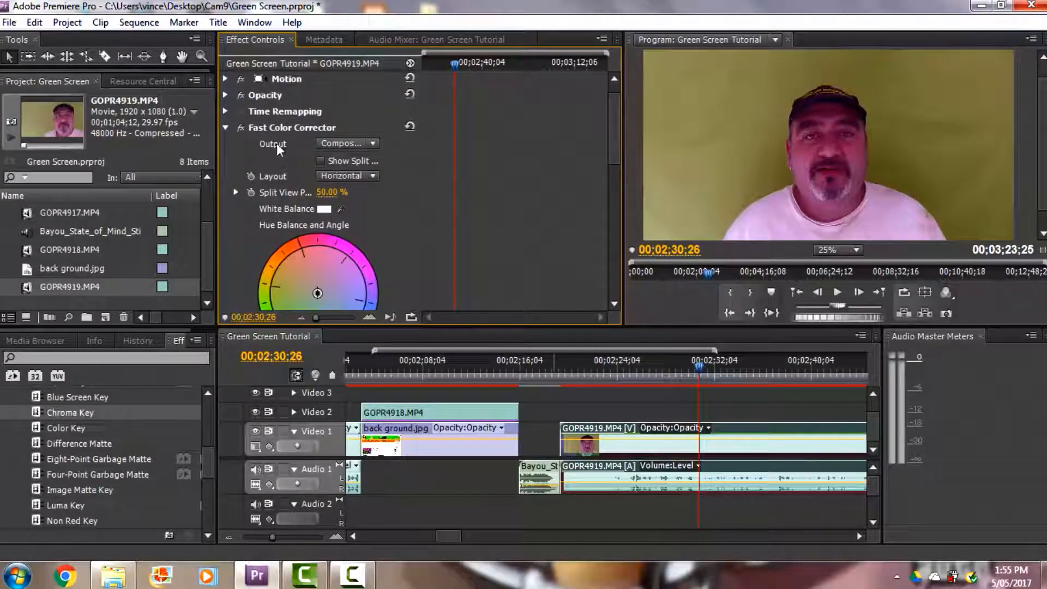
click(225, 128)
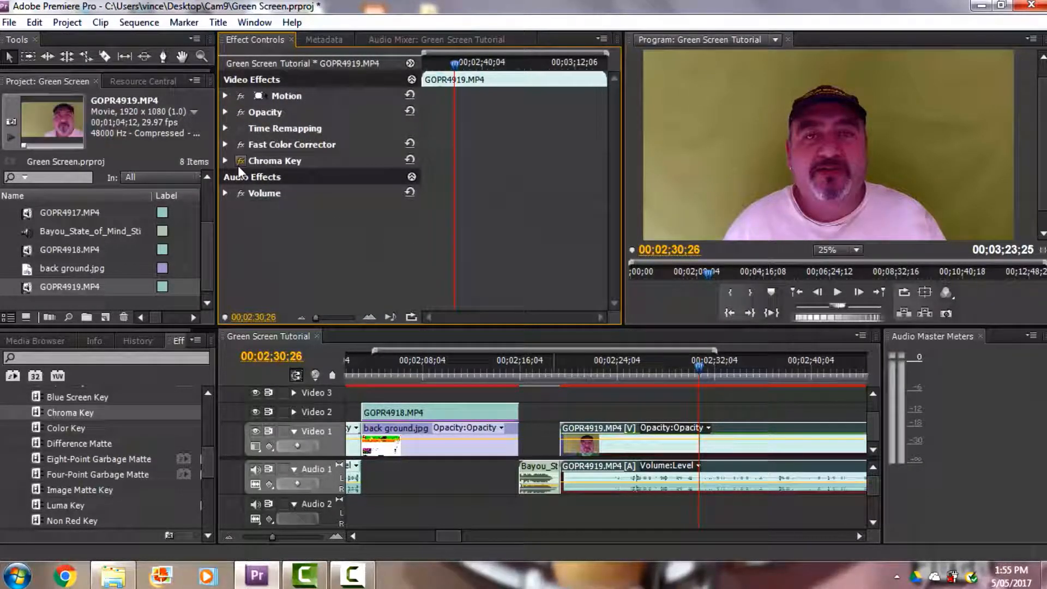
click(225, 160)
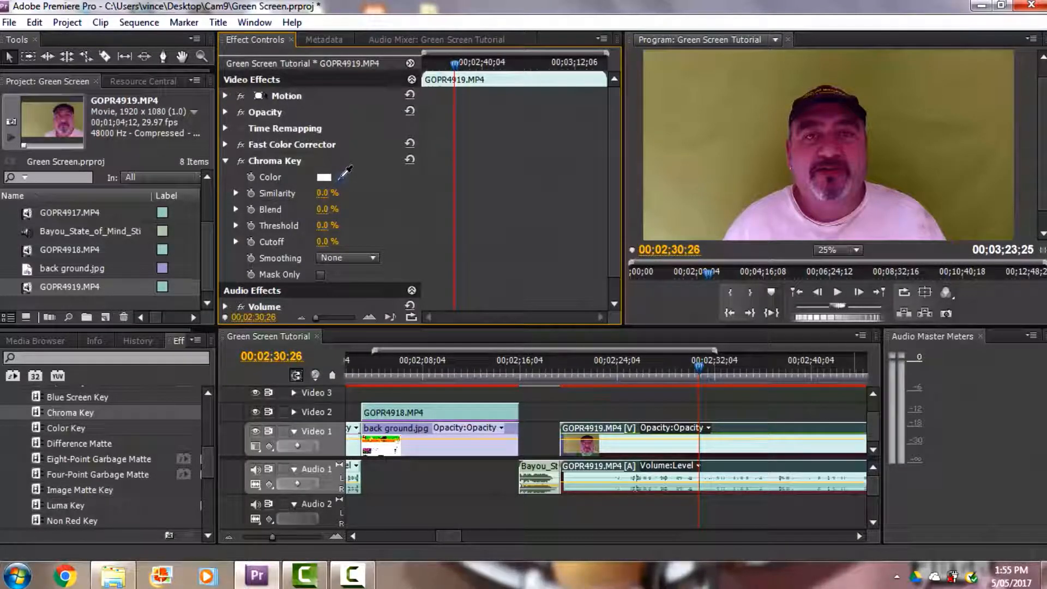
drag(345, 173, 762, 122)
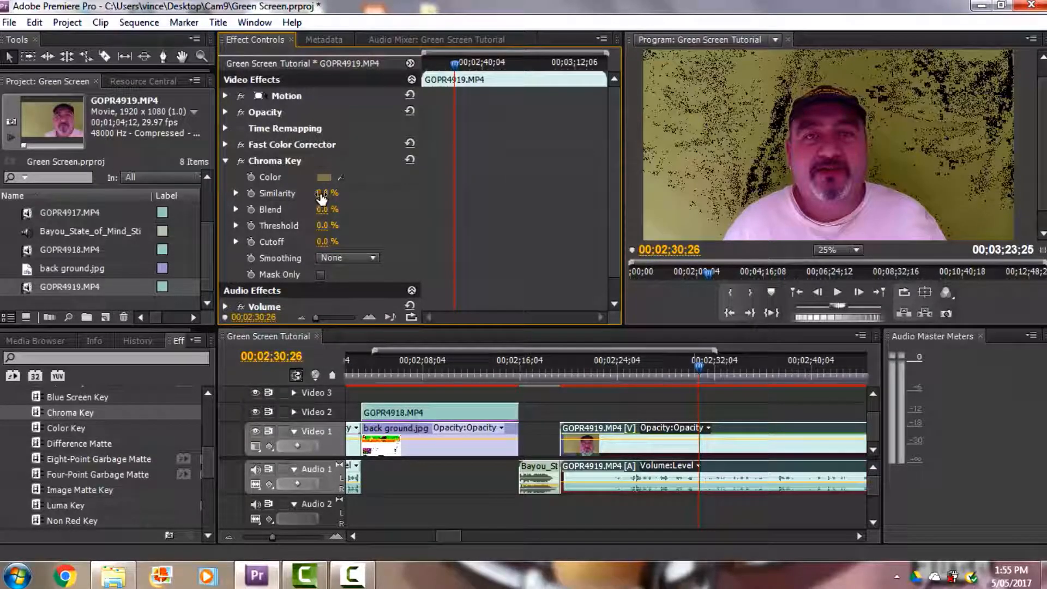
Step: Set the Chroma Key similarity to 9% and, checking the frame at 00;02;34;09, set the blend to 1%
drag(323, 197, 329, 201)
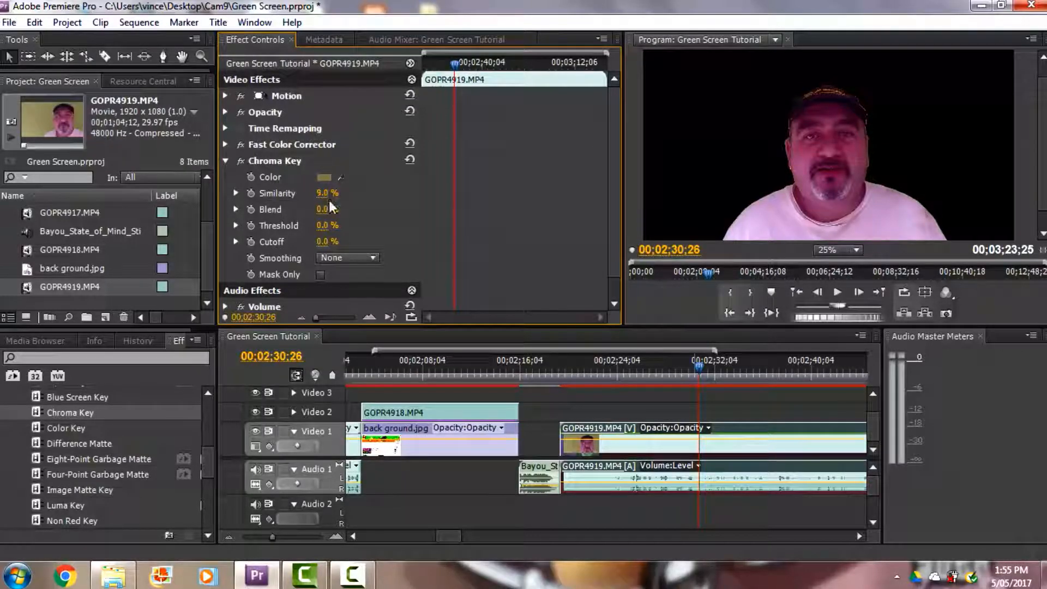
drag(698, 364, 741, 392)
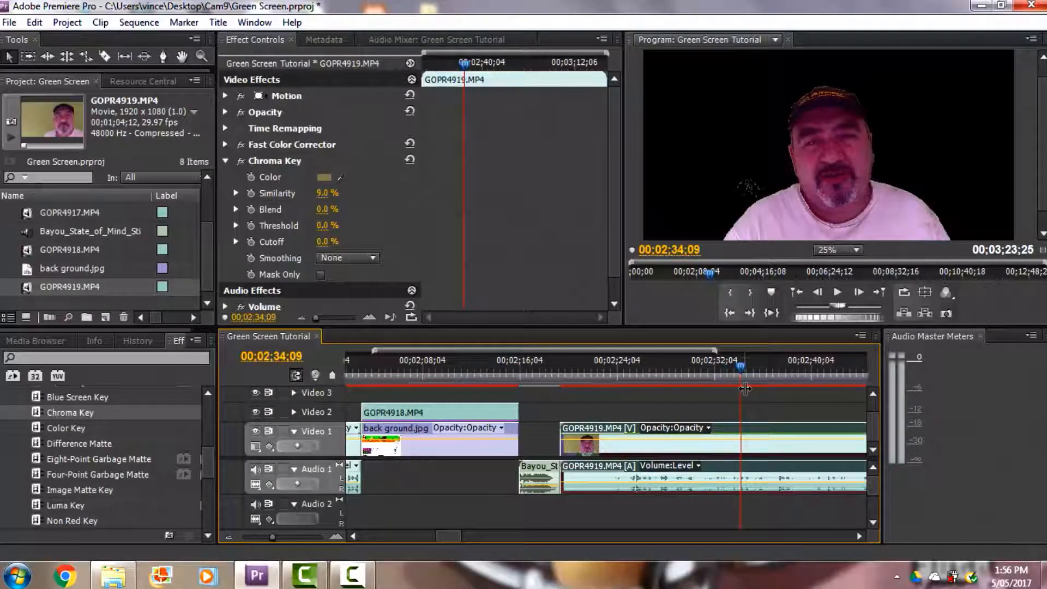
drag(325, 211, 326, 211)
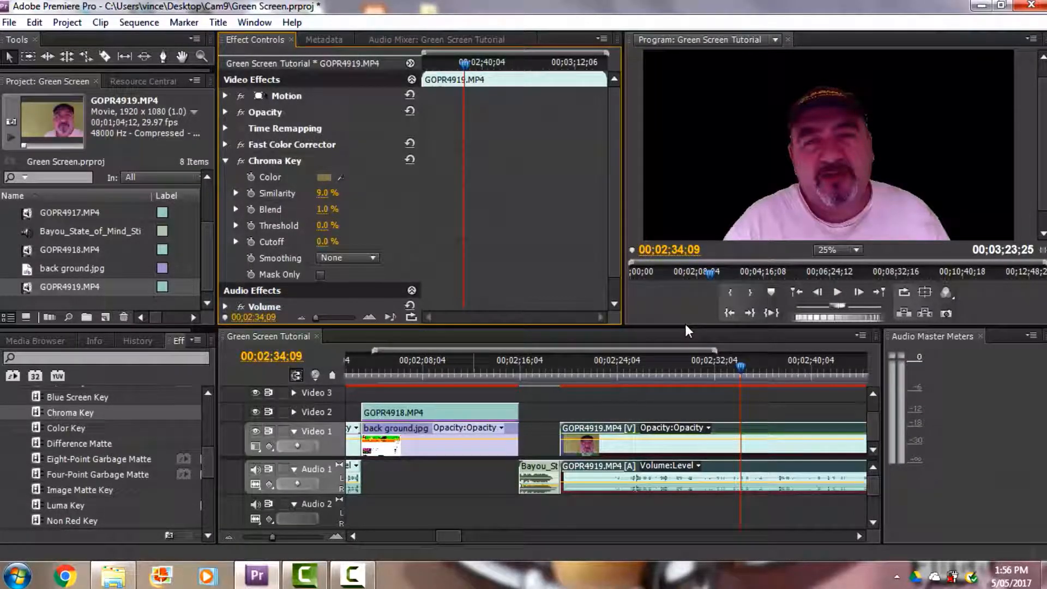
Step: Enlarge the Program monitor in height and width to inspect the keyed footage
drag(681, 329, 675, 382)
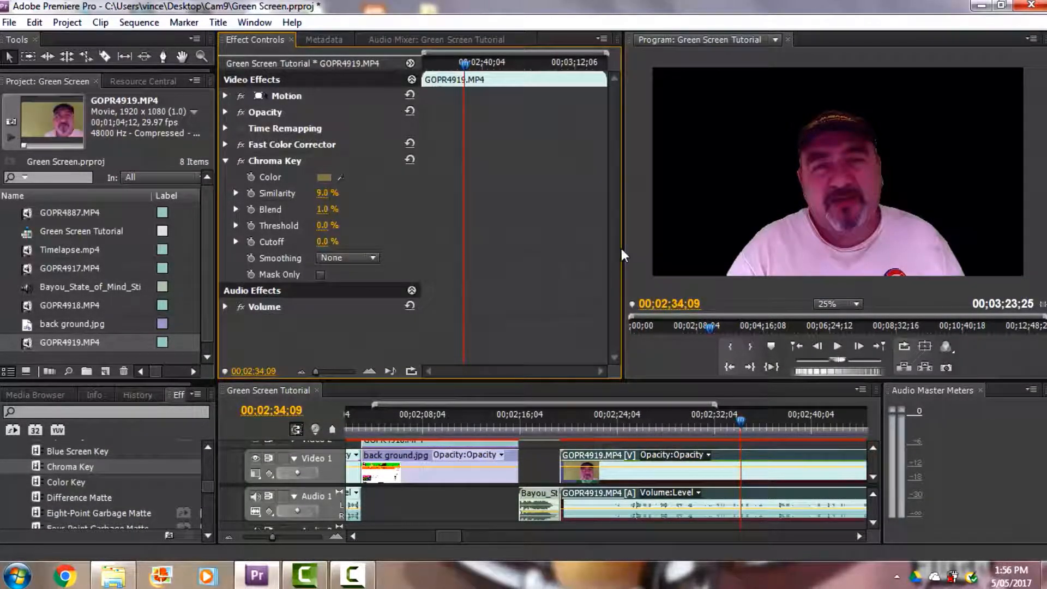
drag(622, 248, 545, 244)
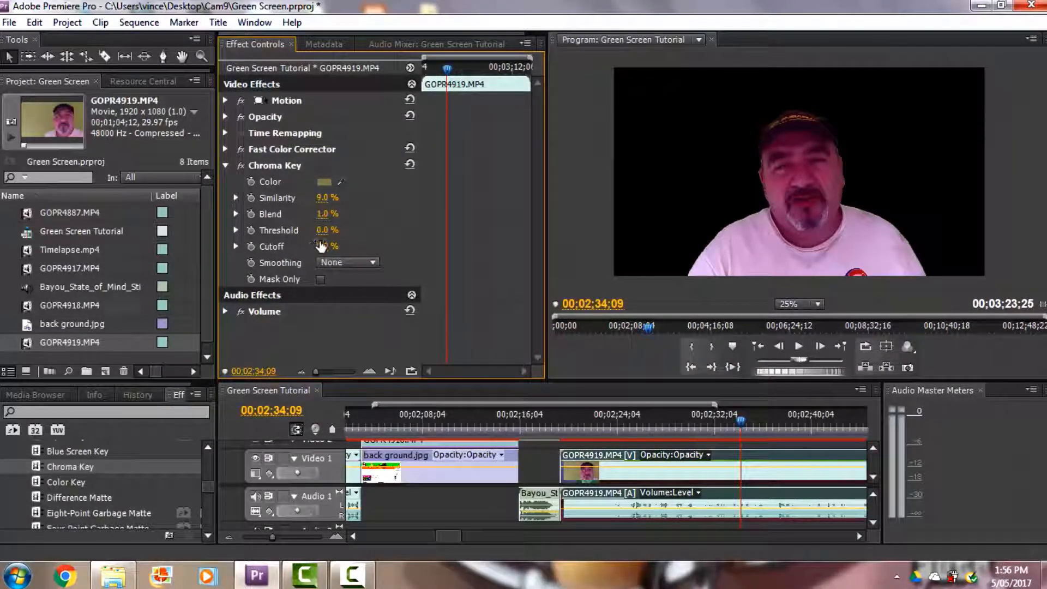
Step: Try a different Chroma Key threshold, return it to 0%, and set the similarity to 8.5%
drag(324, 235, 336, 235)
drag(335, 234, 283, 234)
drag(324, 204, 301, 203)
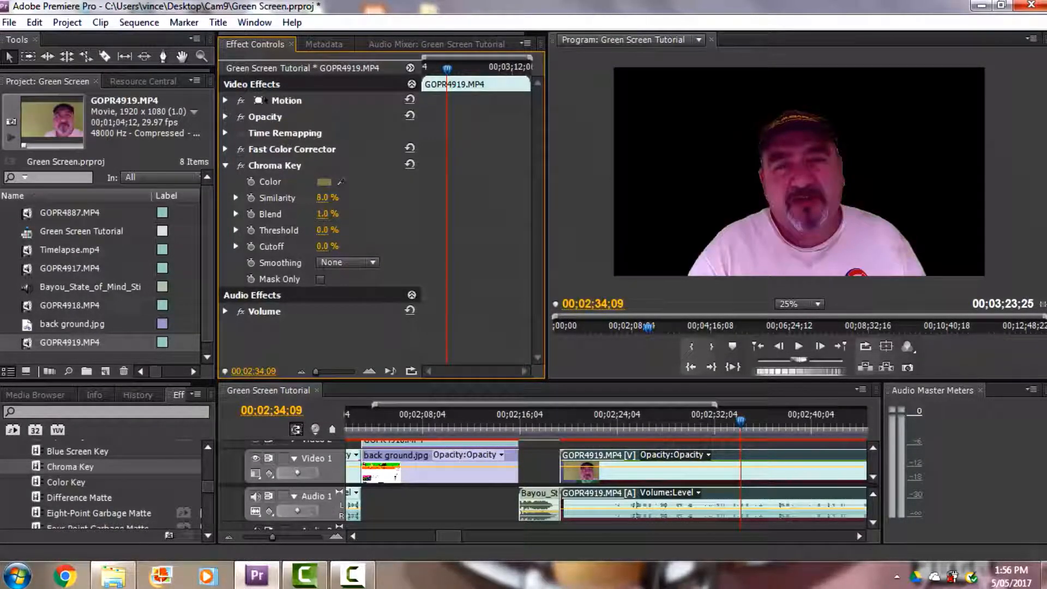
drag(323, 204, 320, 203)
click(323, 200)
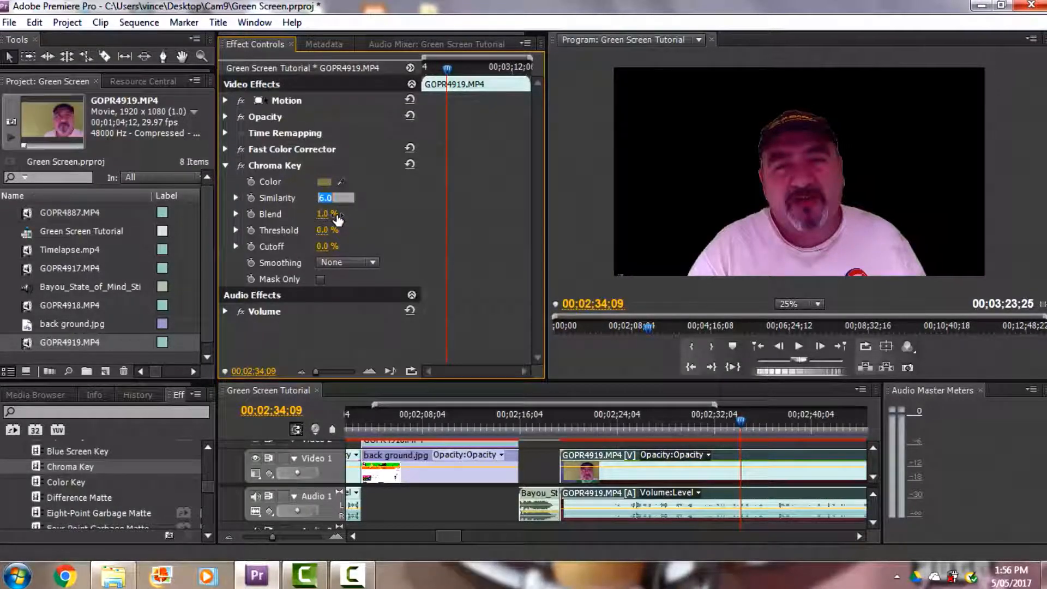
text(8.5)
key(Return)
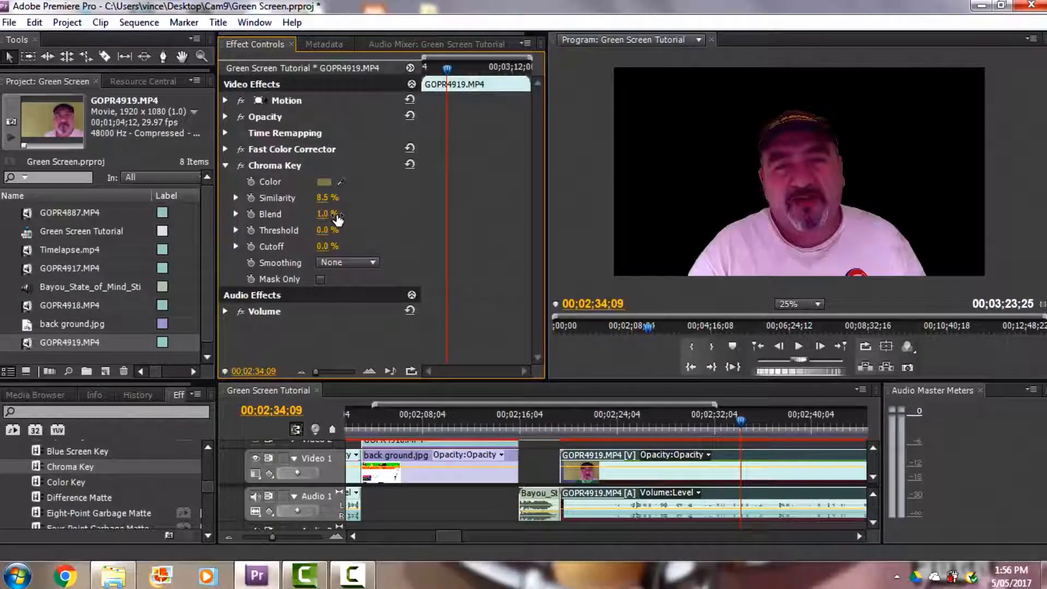
Step: Set the Chroma Key blend to 5.5% and check the key at 00;02;32;12
click(325, 214)
text(9)
key(Return)
drag(326, 213, 325, 213)
click(326, 214)
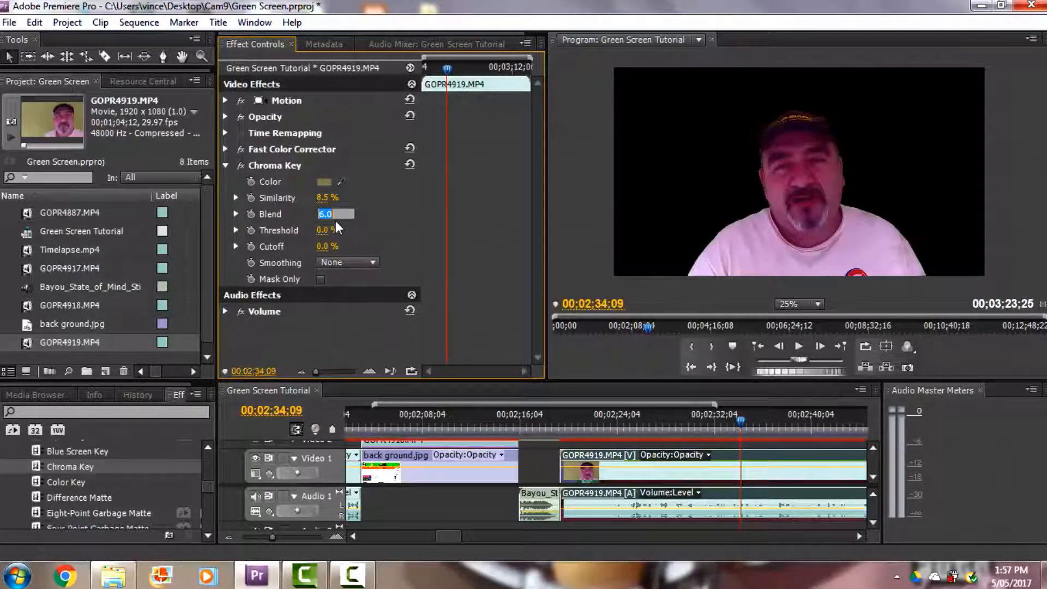
text(5.5)
key(Return)
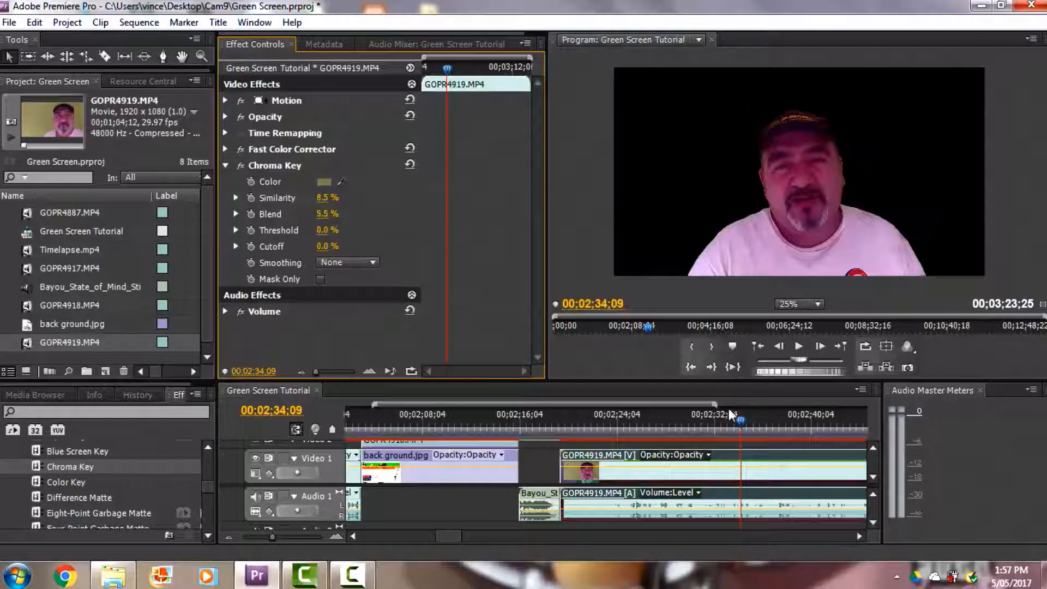
mouse_move(739, 420)
mouse_down()
mouse_move(636, 429)
mouse_move(720, 426)
mouse_up()
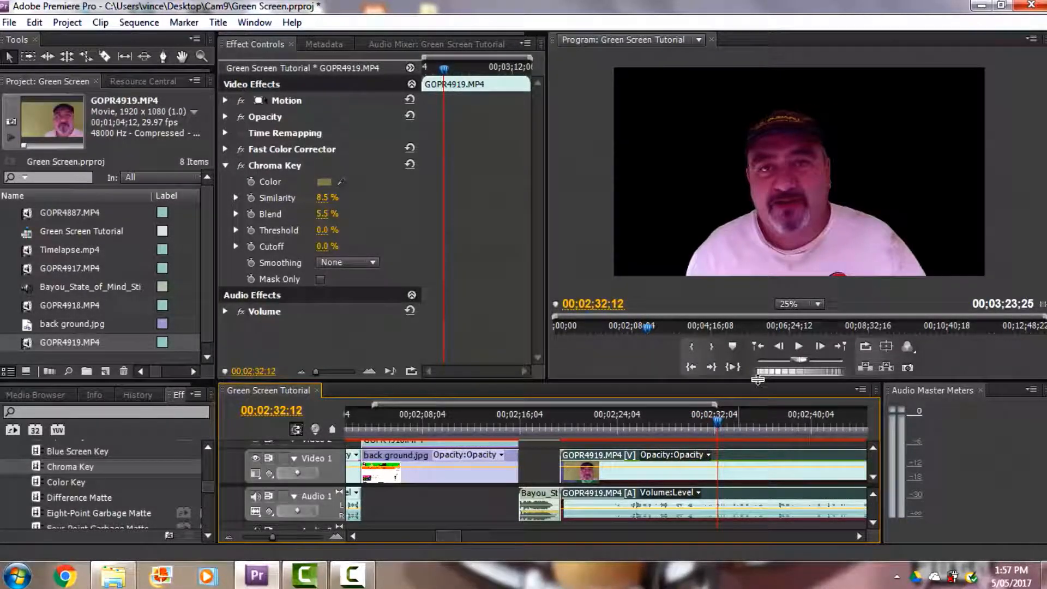
Step: Give the timeline more height, place back ground.jpg on Video 2 above GOPR4919.MP4 across the playhead, and select it there
drag(757, 380, 760, 308)
drag(211, 217, 209, 264)
click(82, 250)
click(82, 250)
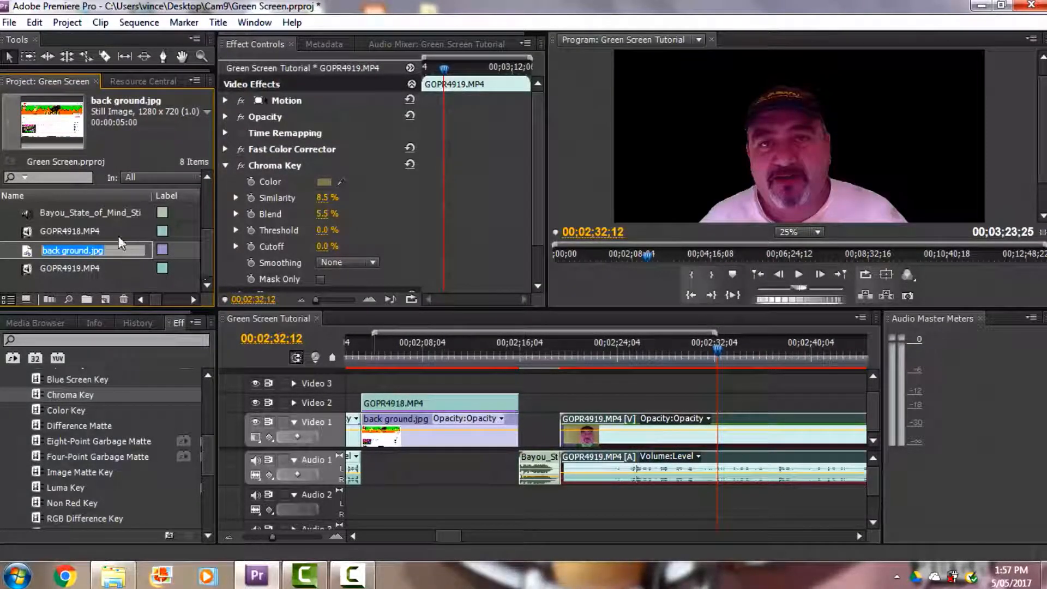
click(25, 268)
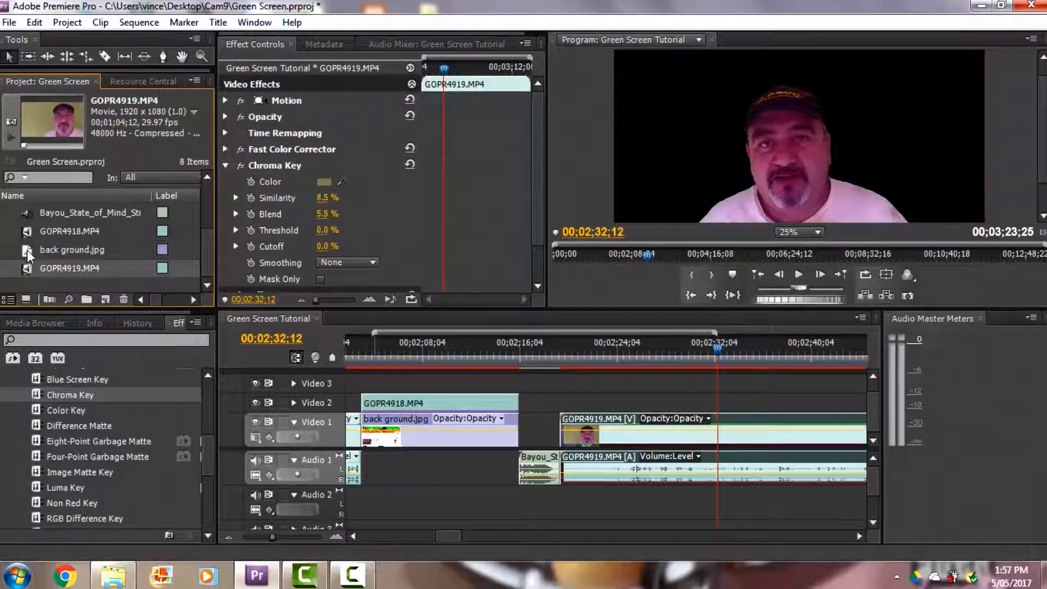
click(27, 250)
drag(30, 264, 694, 406)
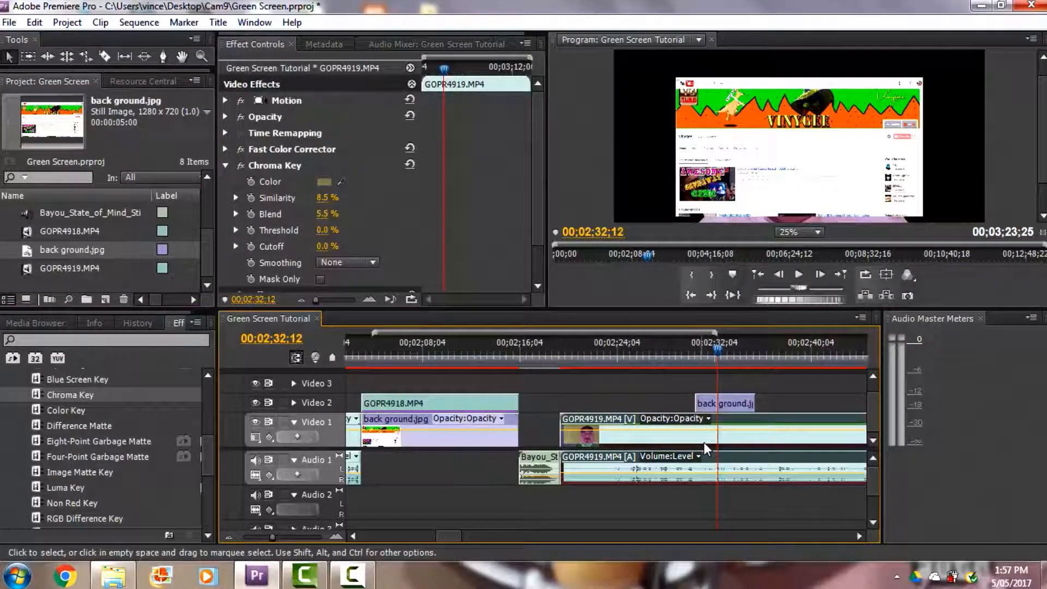
click(739, 409)
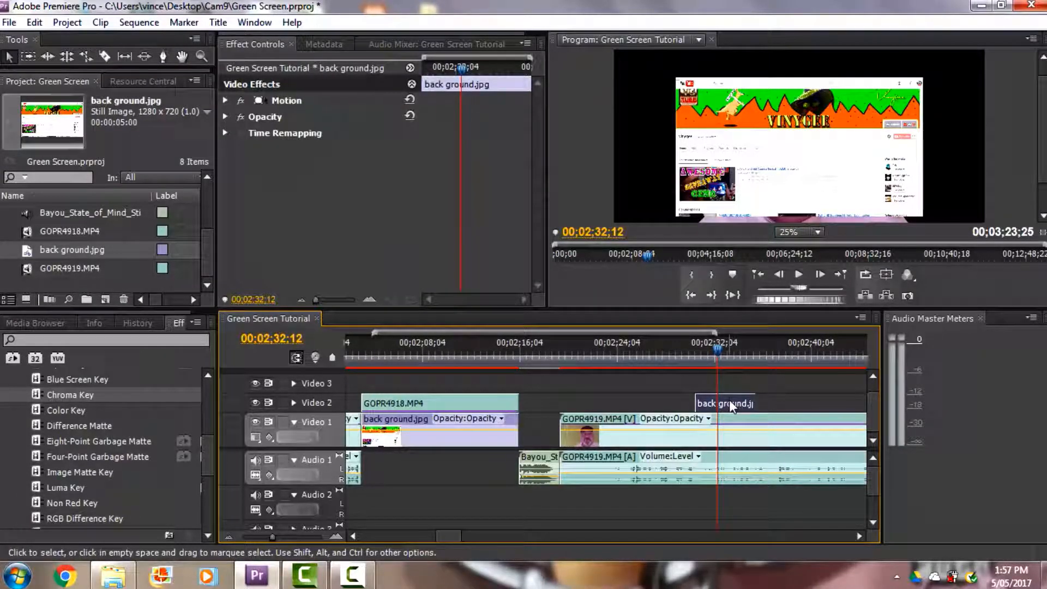
Step: Scale back ground.jpg up directly in a taller Program monitor until it fills the whole video frame
click(756, 387)
click(737, 404)
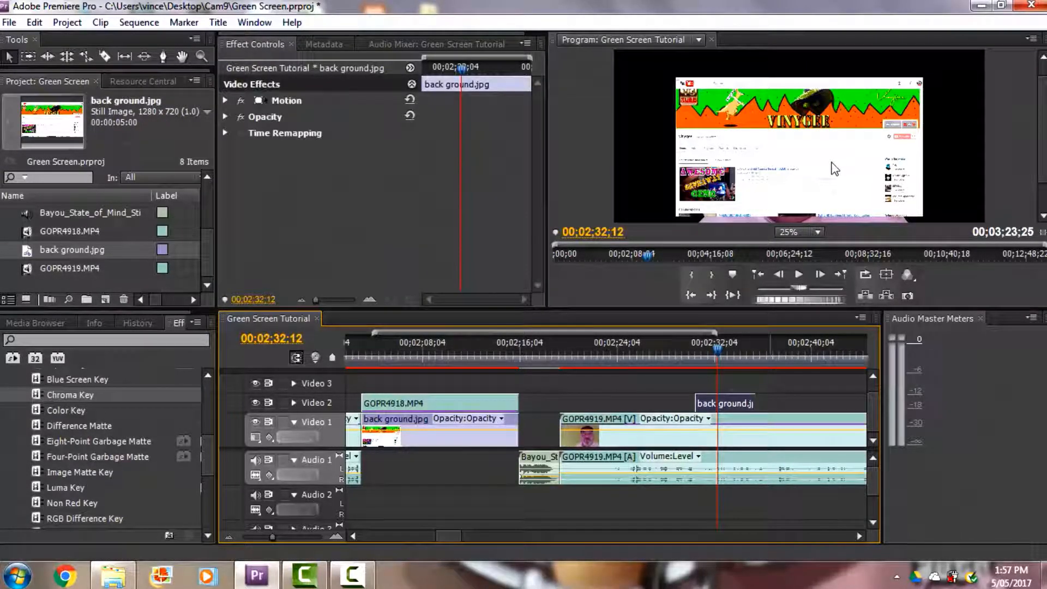
click(834, 166)
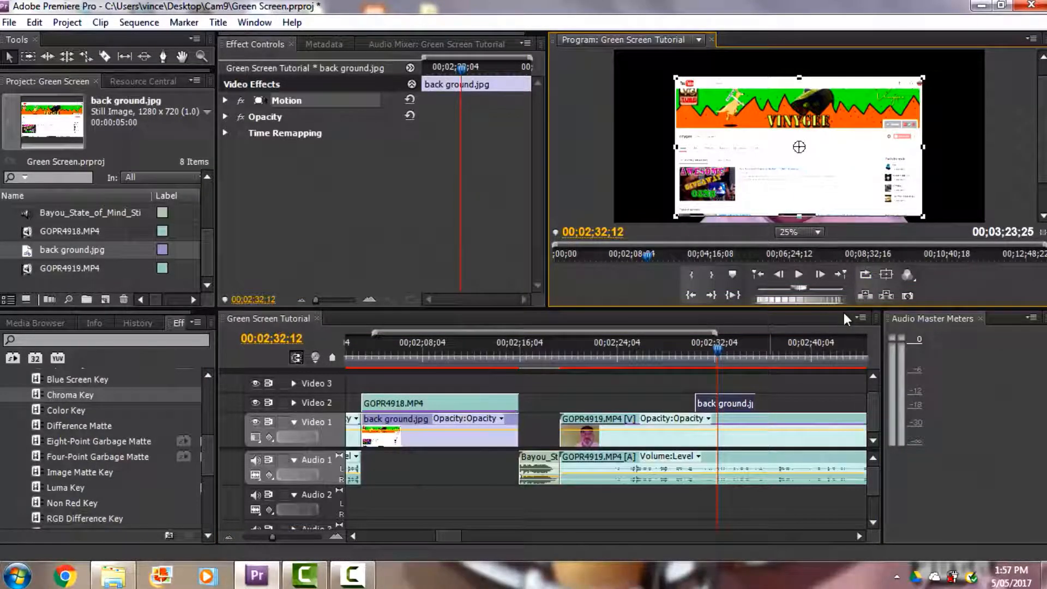
drag(846, 309, 842, 382)
drag(931, 252, 966, 280)
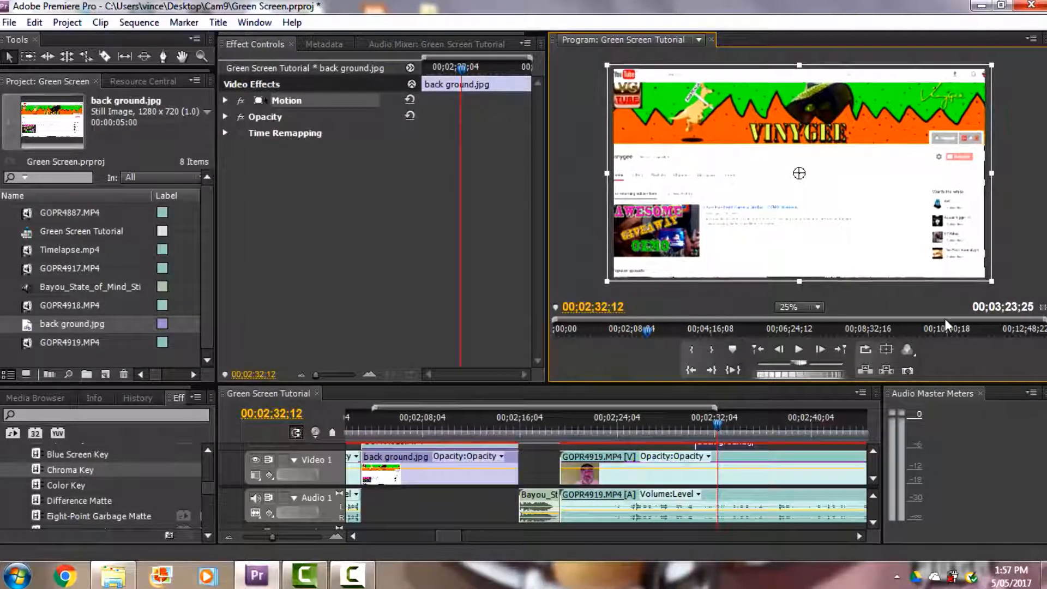
Step: Give the timeline more height and move the GOPR4919.MP4 video from Video 1 to Video 3, above back ground.jpg
drag(844, 382, 845, 276)
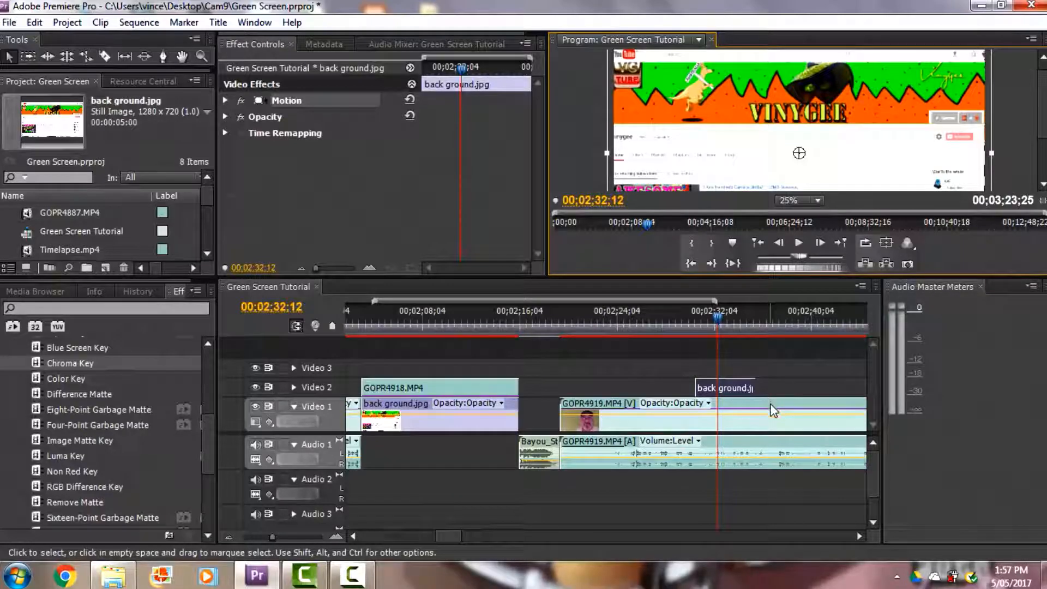
click(797, 392)
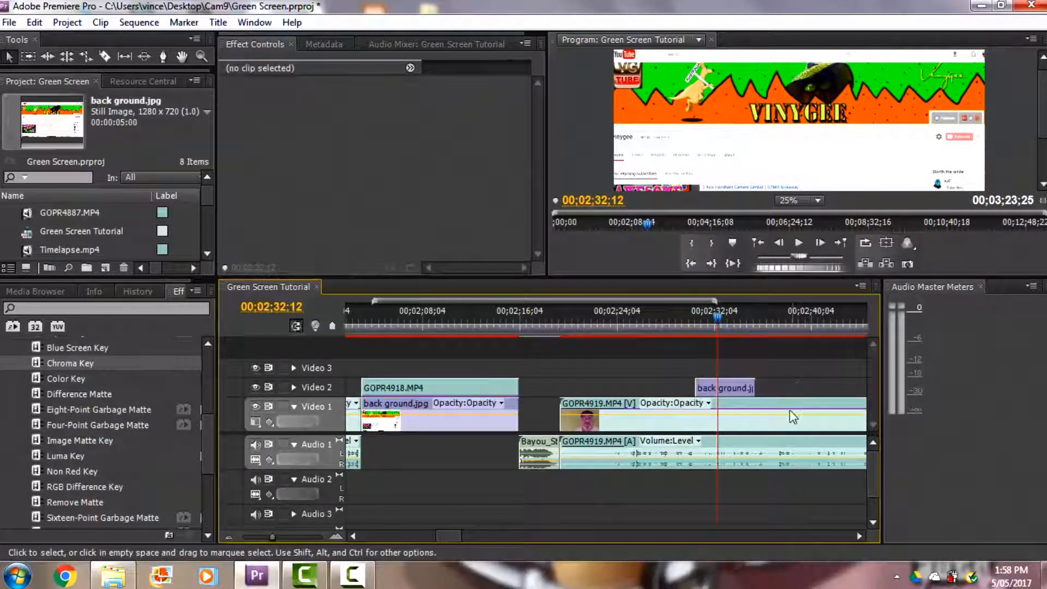
click(789, 420)
mouse_move(791, 406)
mouse_down()
mouse_move(787, 370)
mouse_move(785, 406)
mouse_up()
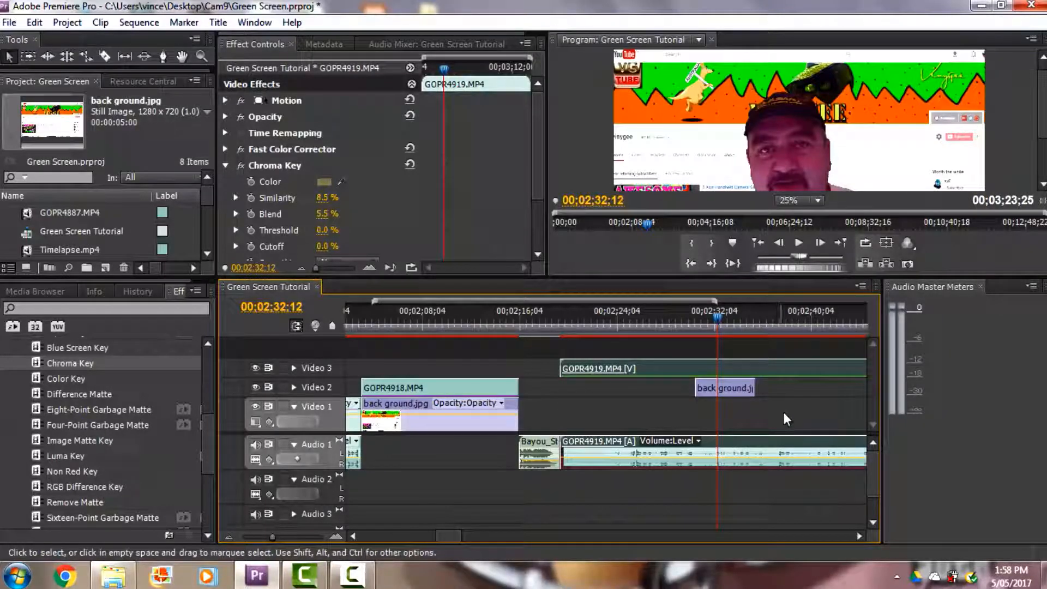
Step: Align the start of back ground.jpg on Video 2 with the start of GOPR4919.MP4 and extend it to that clip's end
click(708, 387)
drag(685, 388, 562, 385)
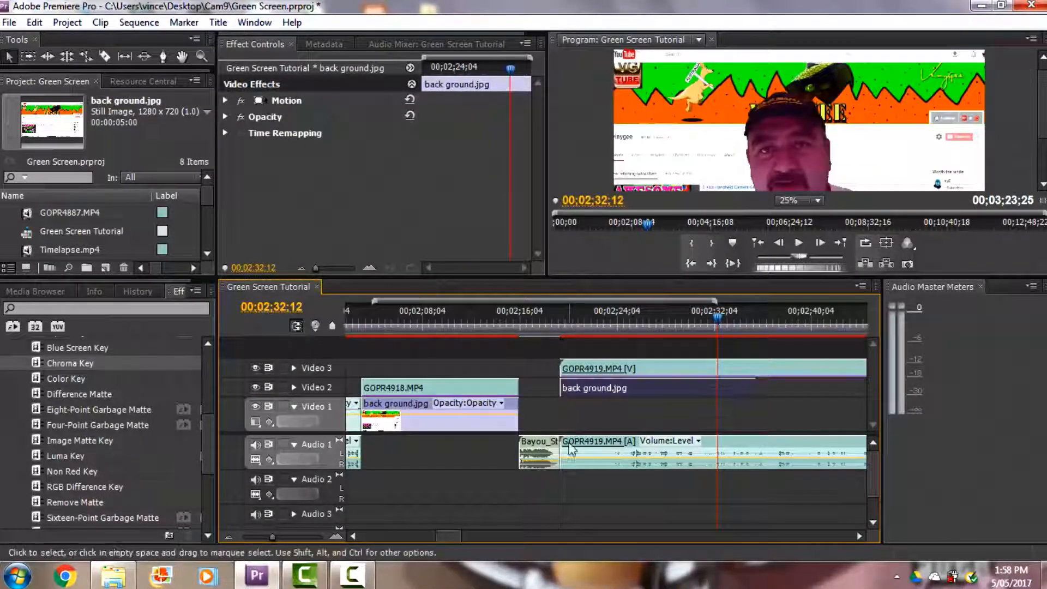
drag(450, 535, 462, 539)
drag(270, 537, 264, 538)
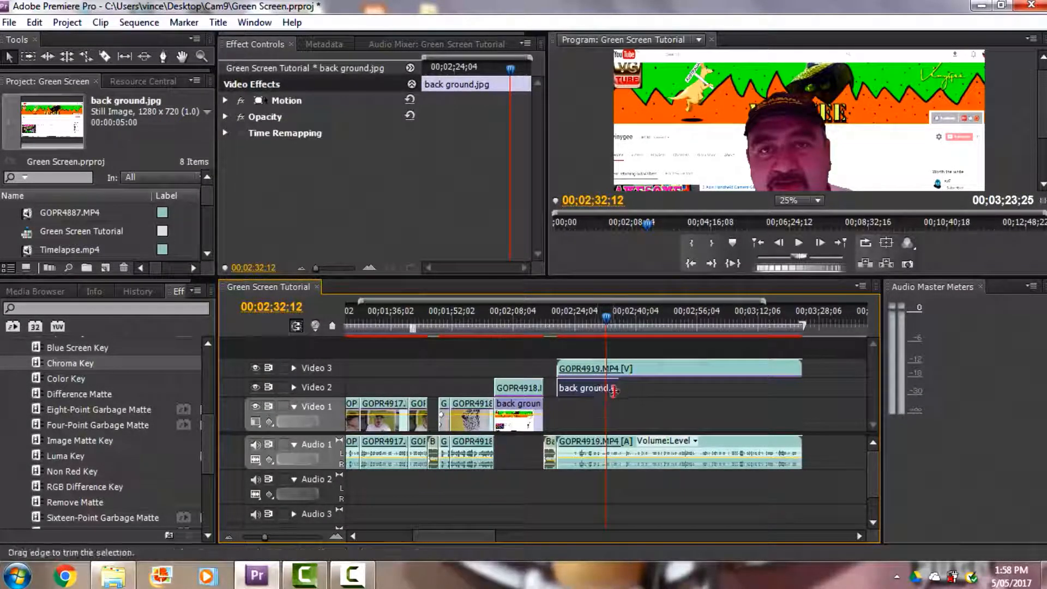
drag(621, 388, 667, 390)
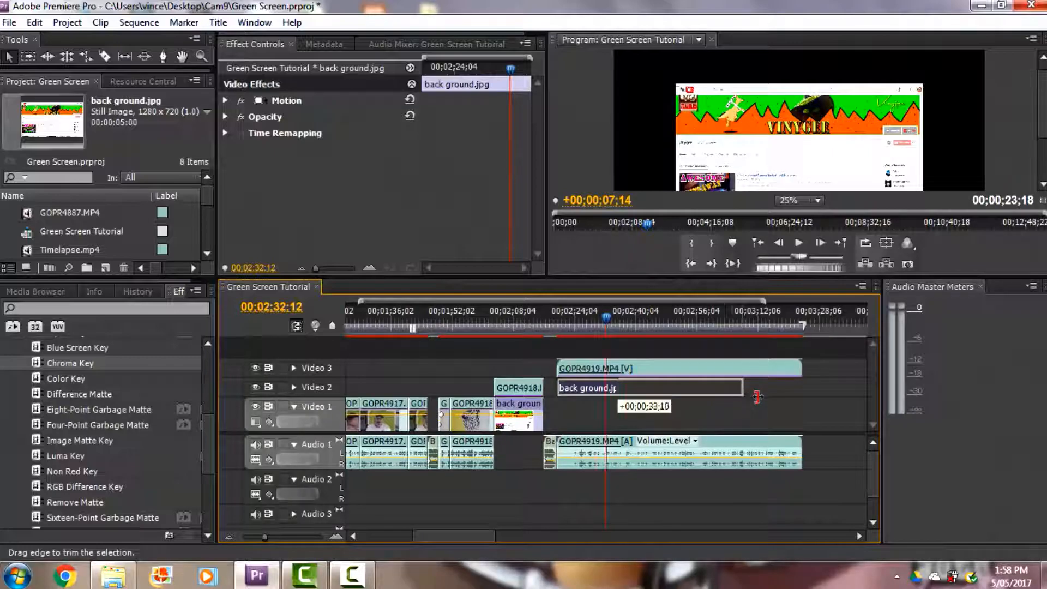
drag(797, 397, 798, 395)
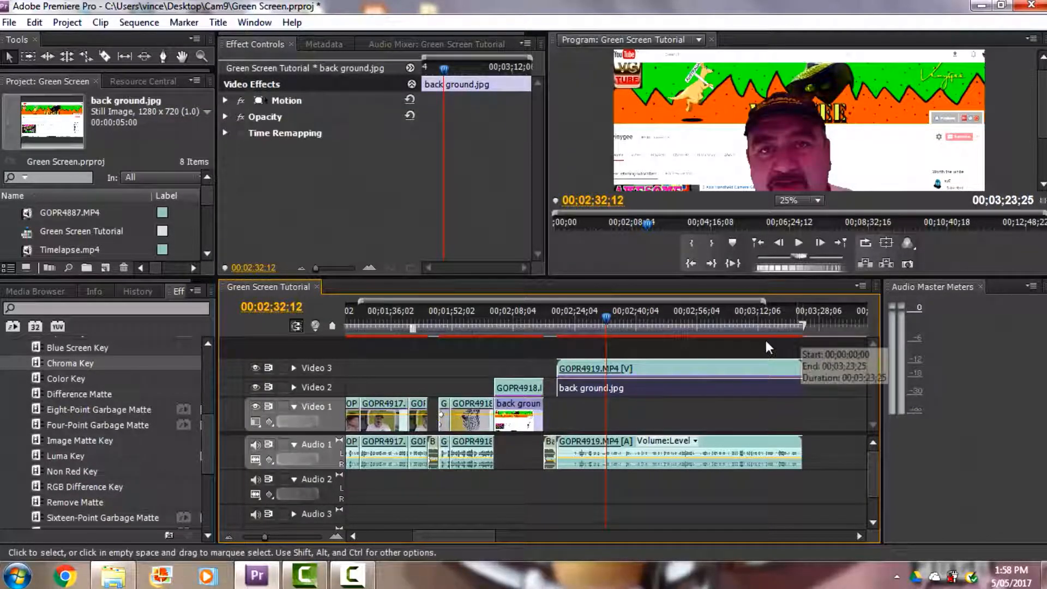
Step: Play the keyed GOPR4919.MP4 over the background from the clip's start and stop at 00;02;32;28
drag(606, 324, 555, 325)
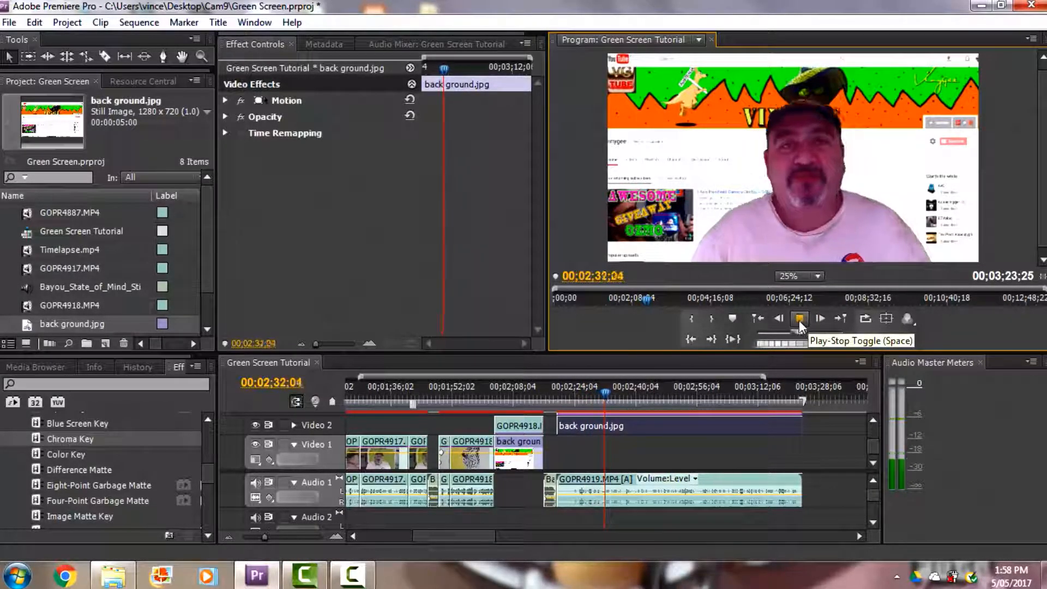
click(799, 319)
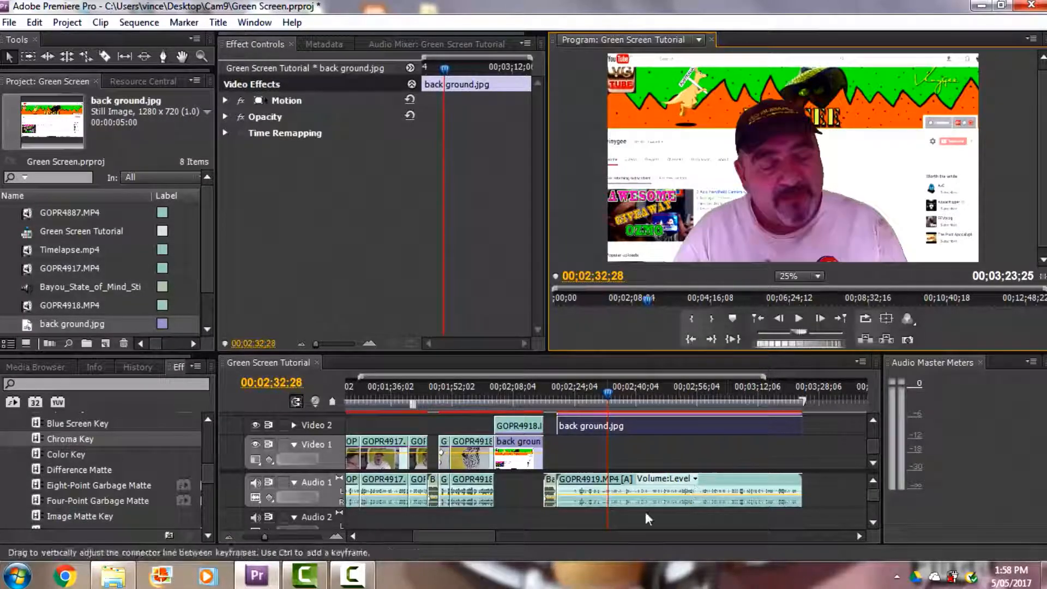
click(352, 575)
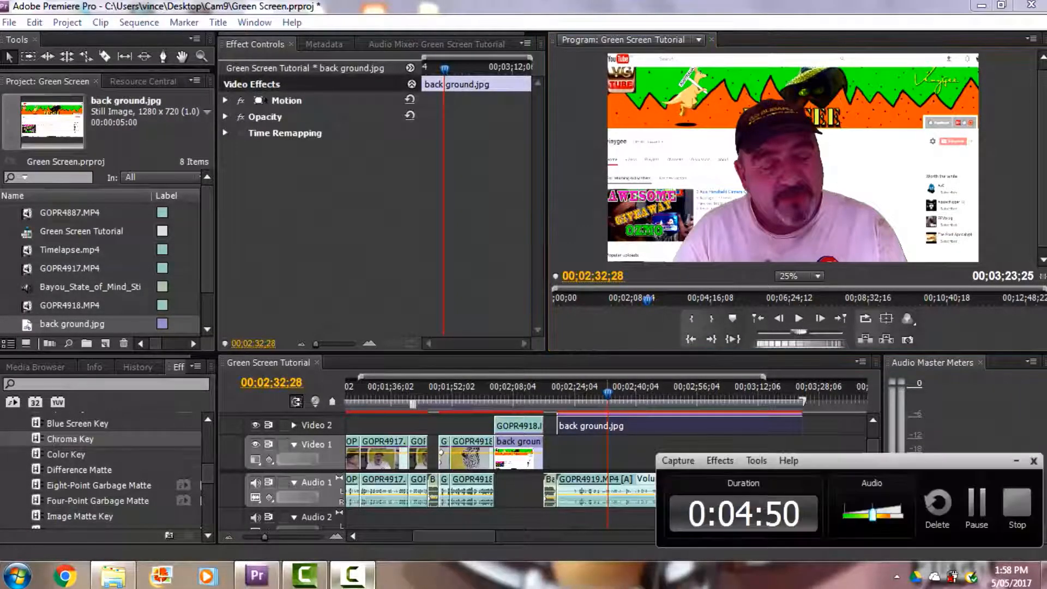